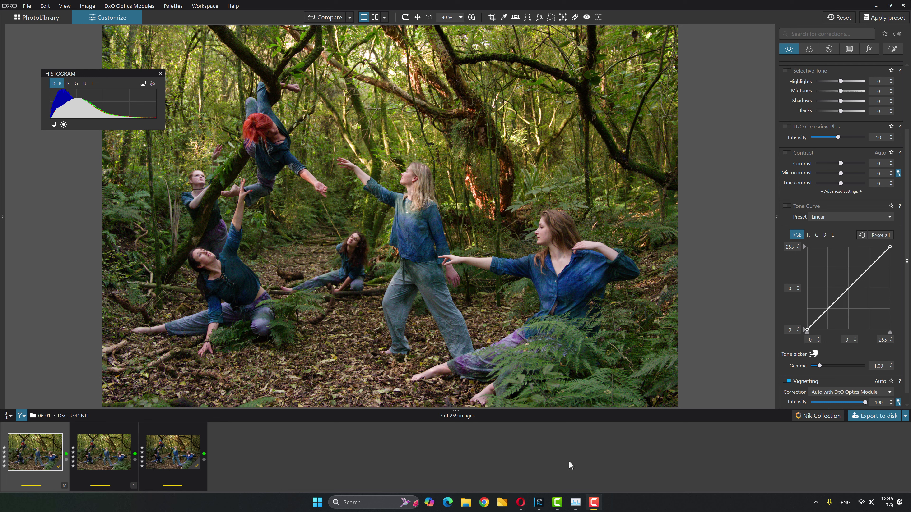
Step: Preview the second version and DSC_3344_Nik.tif, then return to the original DSC_3344.NEF
left_click(101, 456)
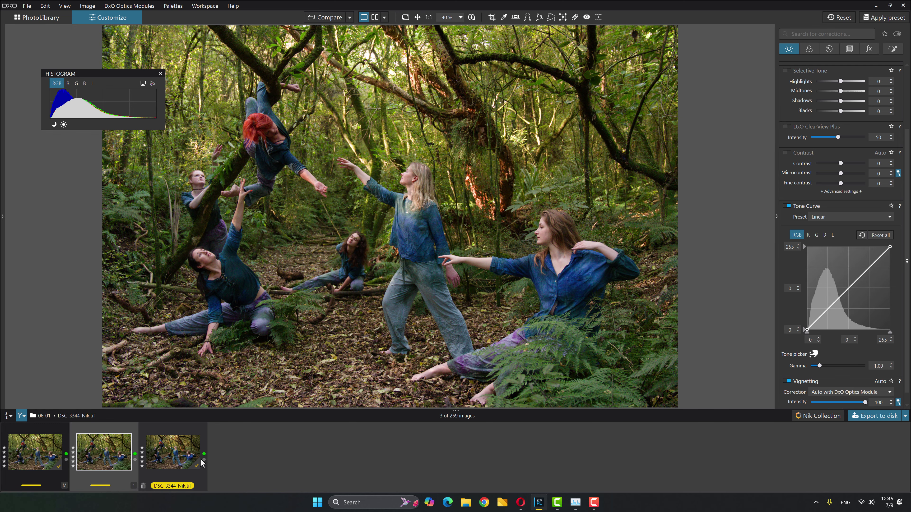
left_click(176, 454)
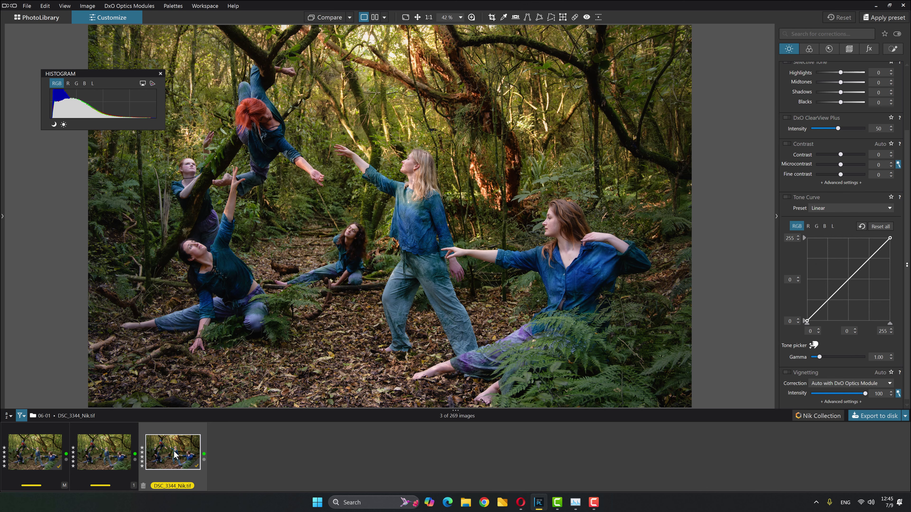
left_click(40, 454)
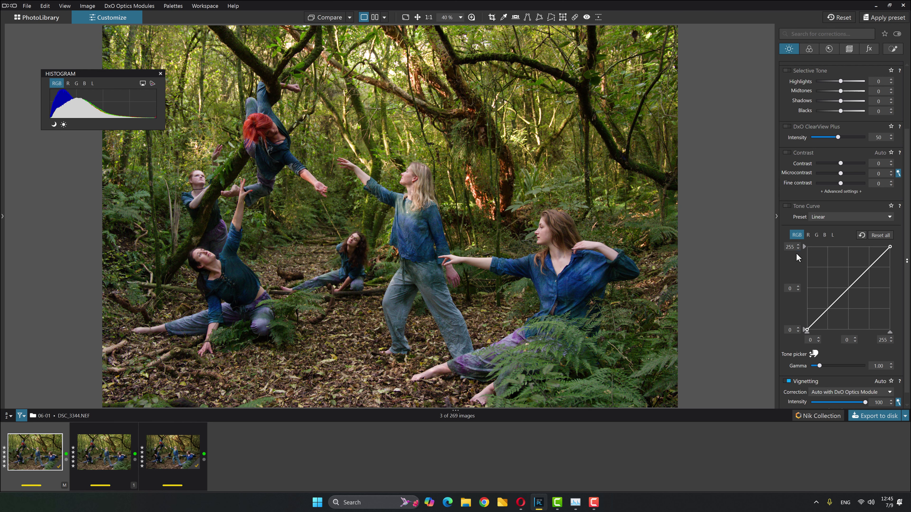
Step: Enable the Tone Curve and keep the Linear preset after browsing the contrast presets
left_click(786, 205)
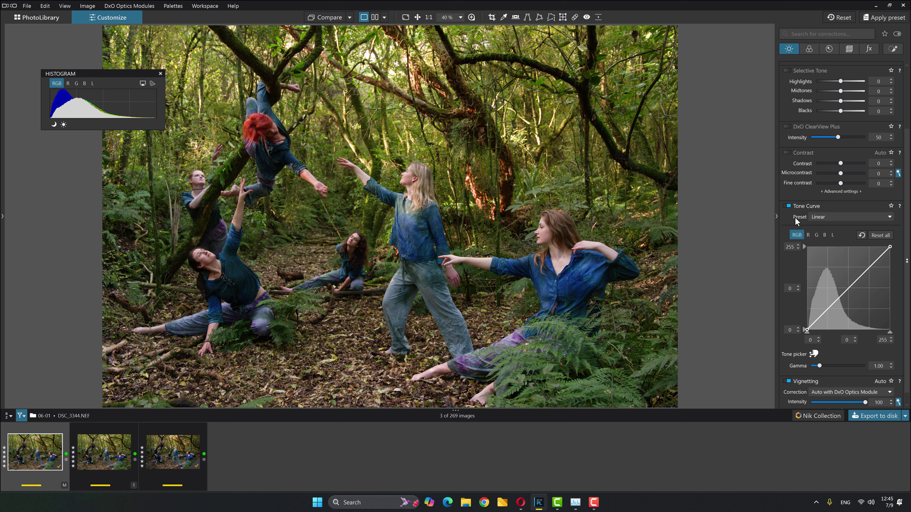
left_click(824, 217)
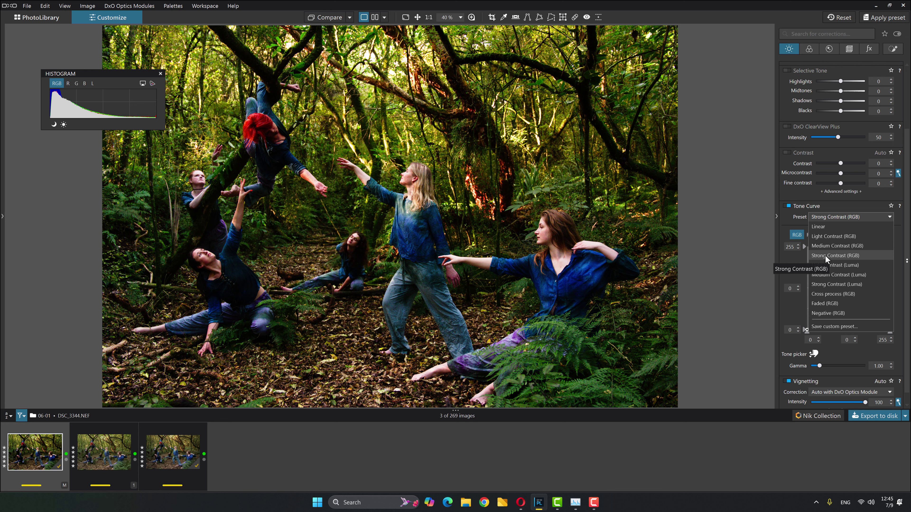
left_click(787, 216)
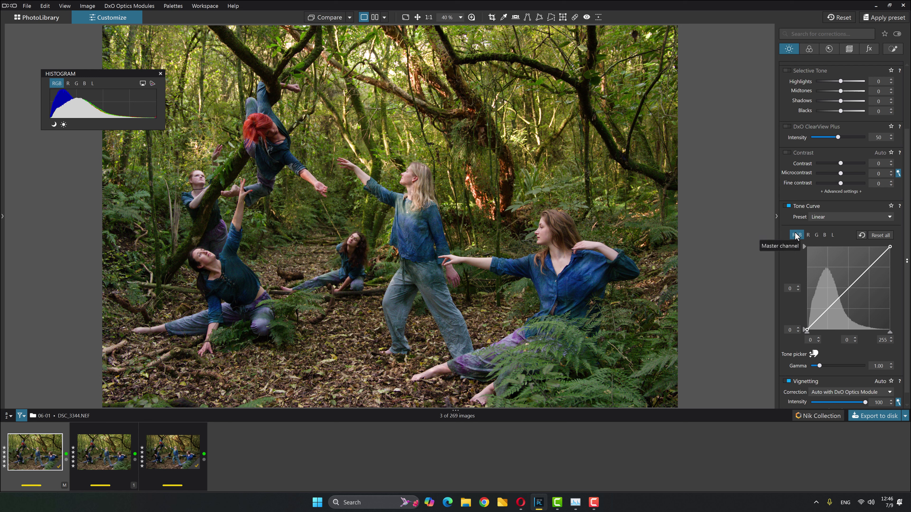
Step: Cycle through the R, G and B channel curves, finishing on the L (luminance) curve
left_click(817, 236)
left_click(824, 236)
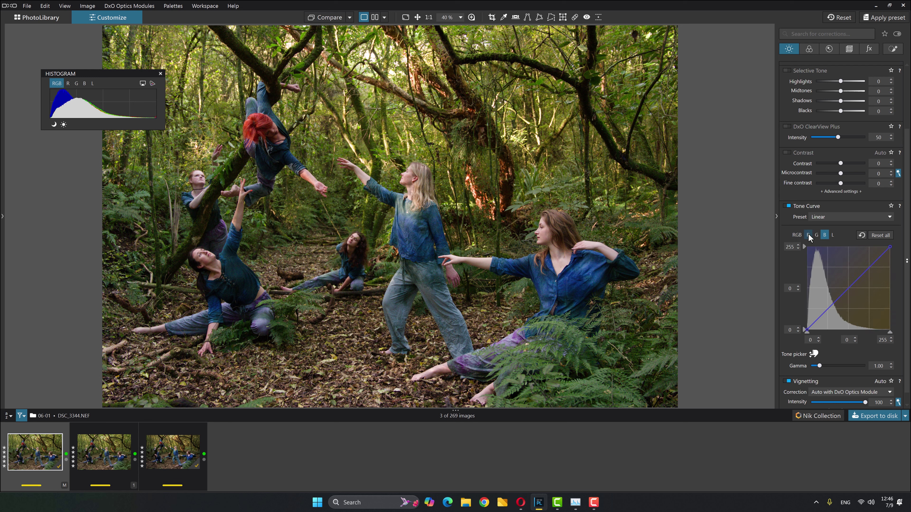
left_click(808, 236)
left_click(817, 236)
left_click(824, 235)
left_click(809, 235)
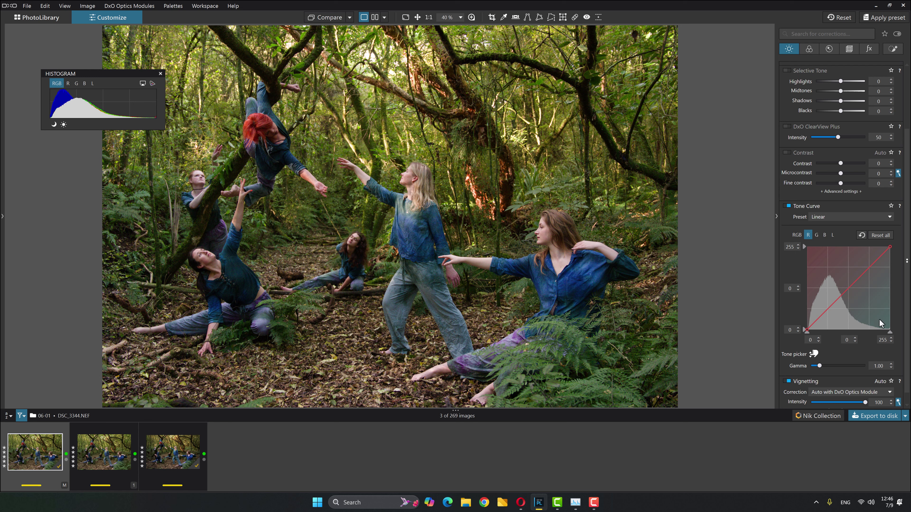
left_click(815, 235)
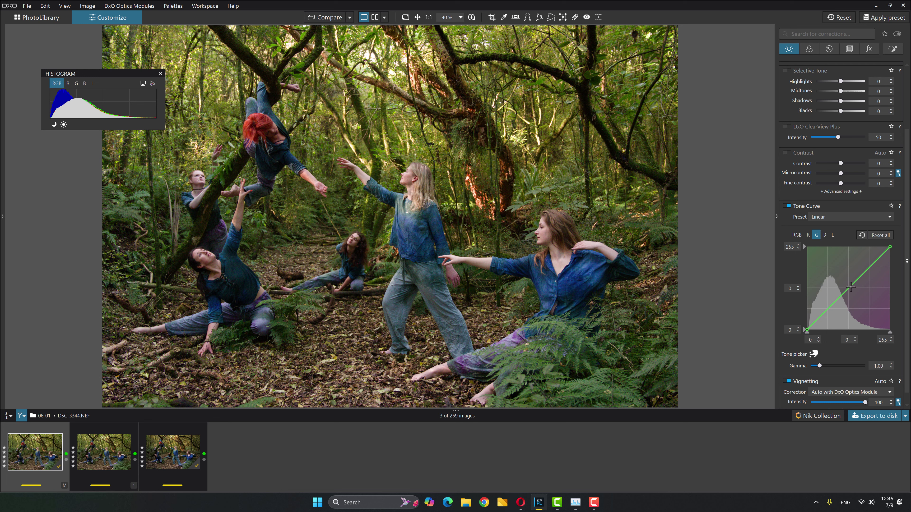
left_click(832, 235)
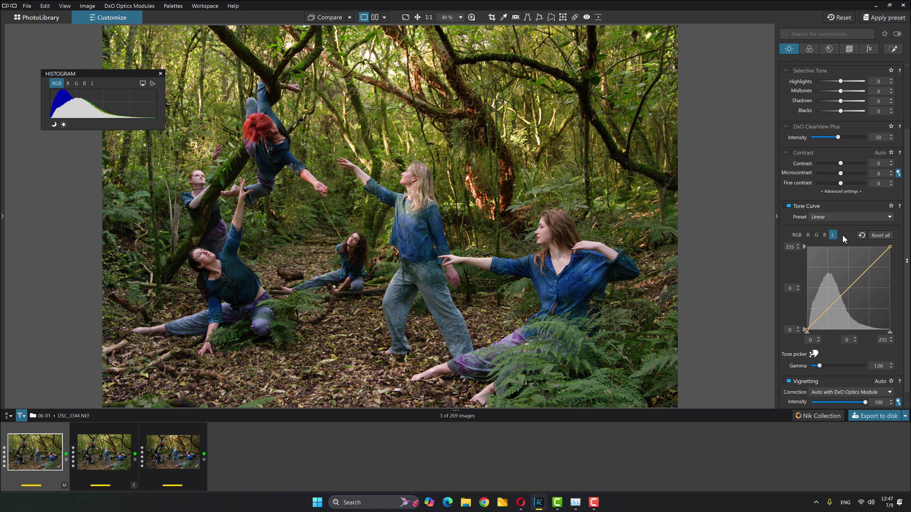
Step: Choose Light Contrast (Luma) as the Tone Curve preset, adding a 61→55 luminance point
left_click(843, 217)
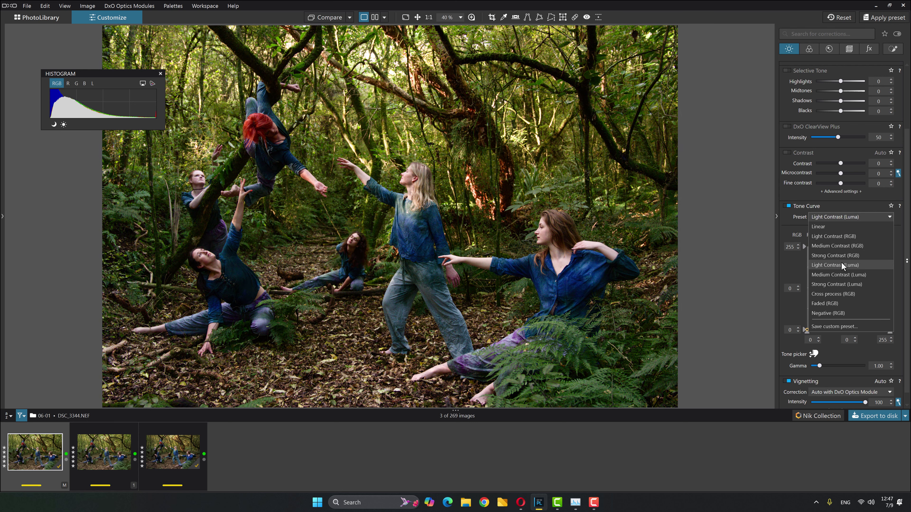
left_click(840, 264)
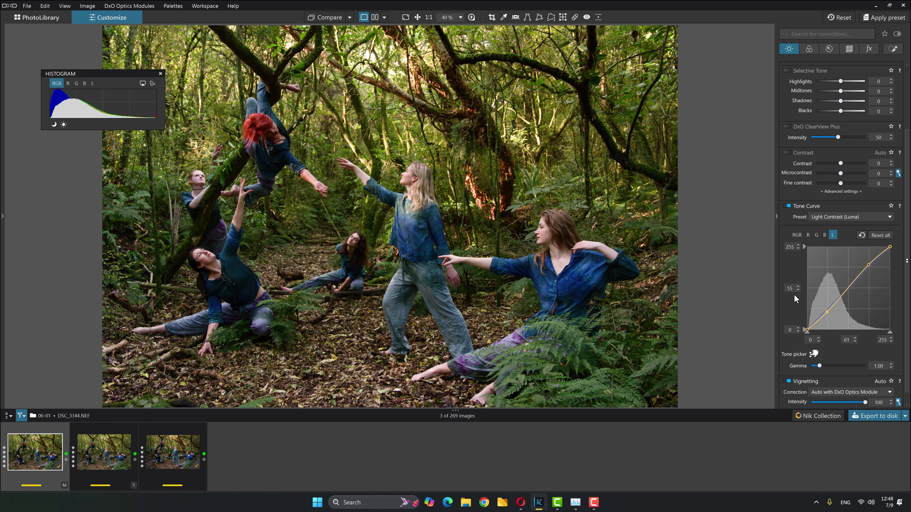
Step: Select the upper luminance curve point and raise its output to 203
left_click(868, 265)
left_click(799, 286)
left_click(798, 287)
left_click(798, 287)
left_click(799, 286)
Step: Lift the black point output to 11 and set the white point to input 238, output 254
left_click_drag(802, 332, 807, 333)
left_click_drag(889, 333, 892, 333)
left_click_drag(802, 247, 803, 242)
Step: Reset the curve and pick tone points from the photo: a face tone at output 170 and a darker tone at 61
left_click(882, 236)
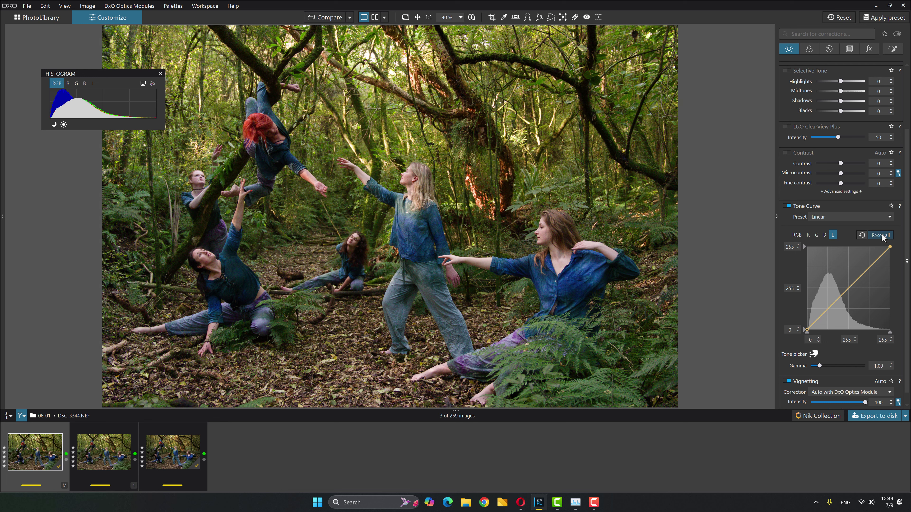
left_click(814, 355)
left_click(543, 235)
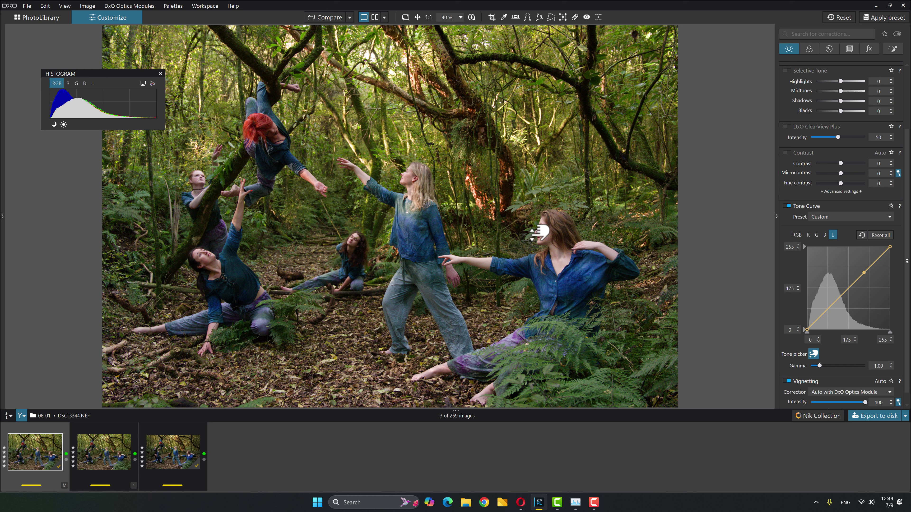
left_click_drag(540, 233, 541, 234)
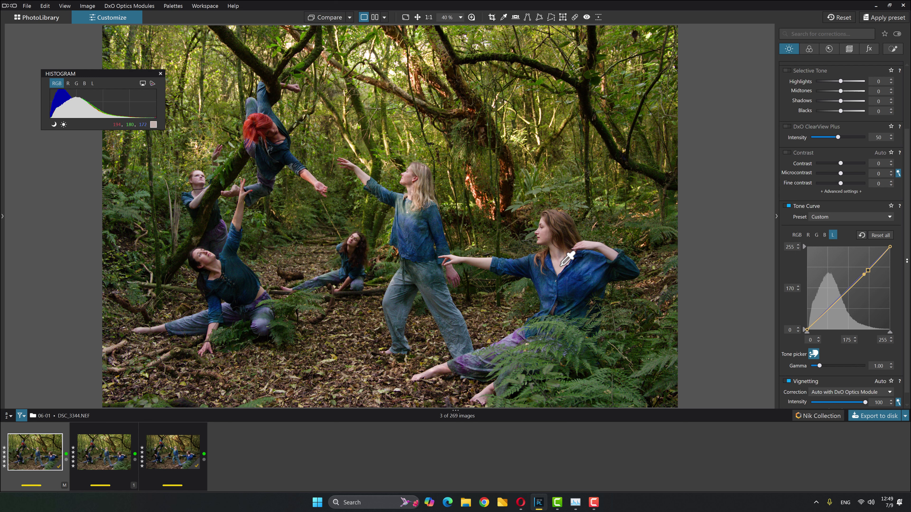
left_click_drag(588, 276, 601, 275)
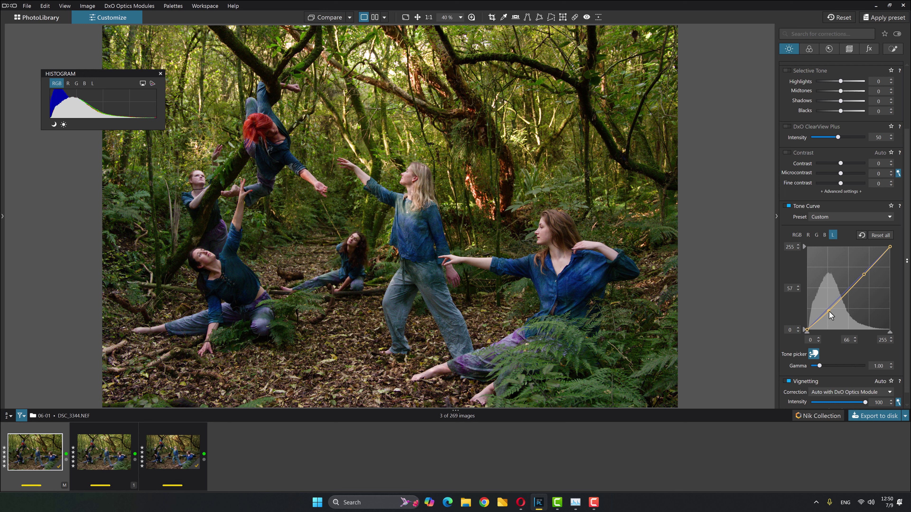
Step: Add a luminance curve point at input 175 and raise its output from 170 to 172
left_click(865, 274)
left_click(798, 287)
left_click(797, 286)
Step: Turn off the tone picker, reset the curve, try Gamma 1.20 and 1.30, then restore 1.00
key("Escape")
left_click(878, 235)
scroll(830, 370, "up", 2)
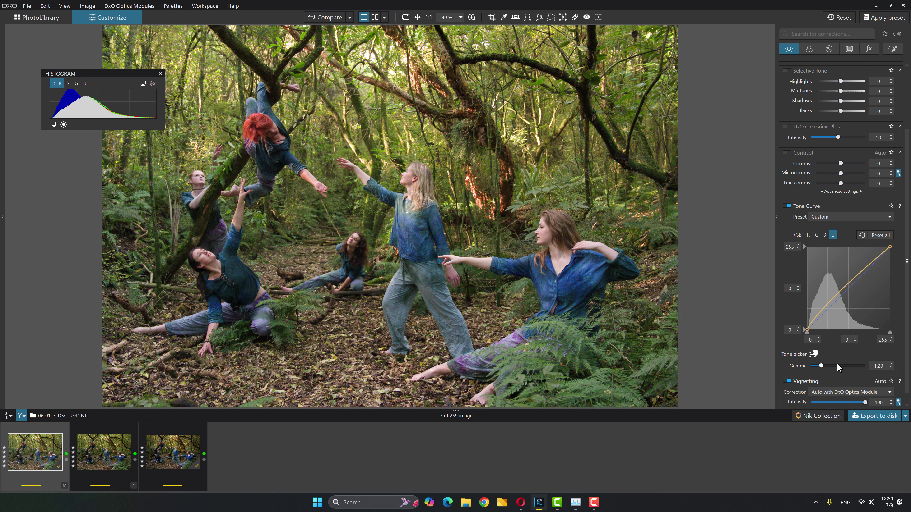
scroll(837, 364, "up", 1)
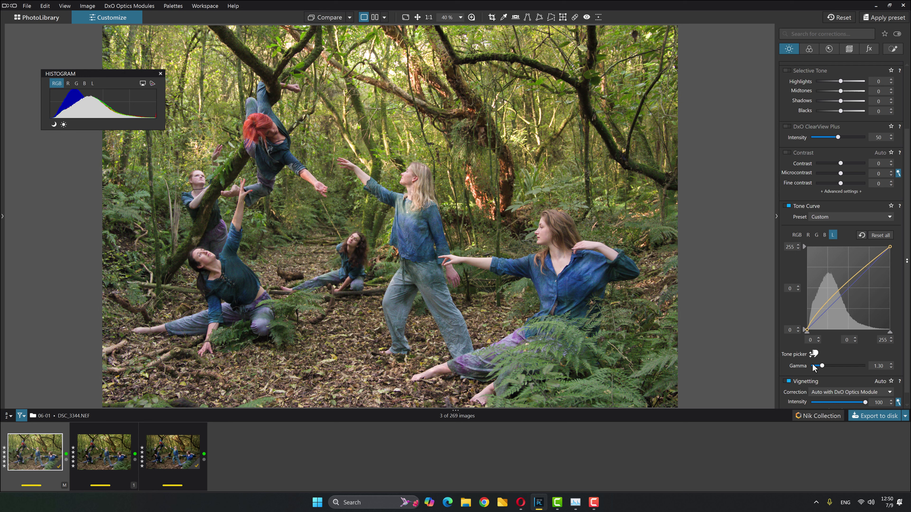
scroll(815, 367, "down", 1)
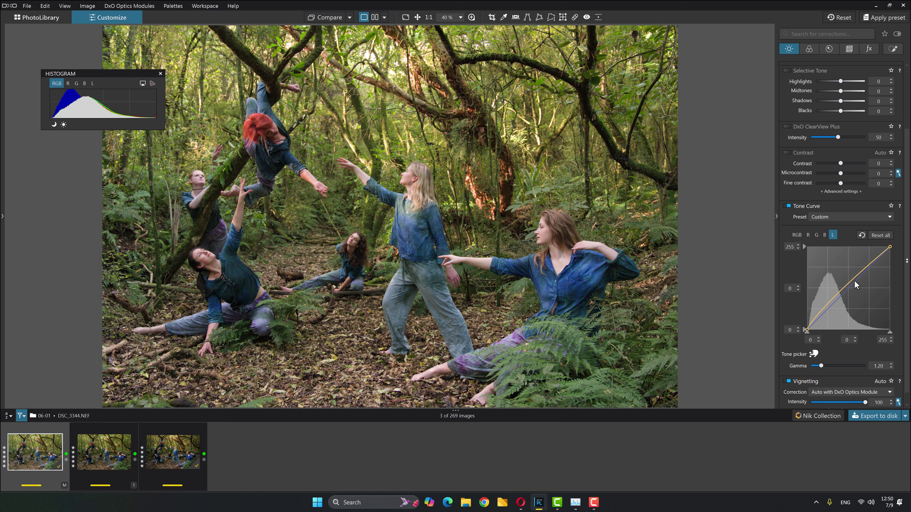
double_click(821, 365)
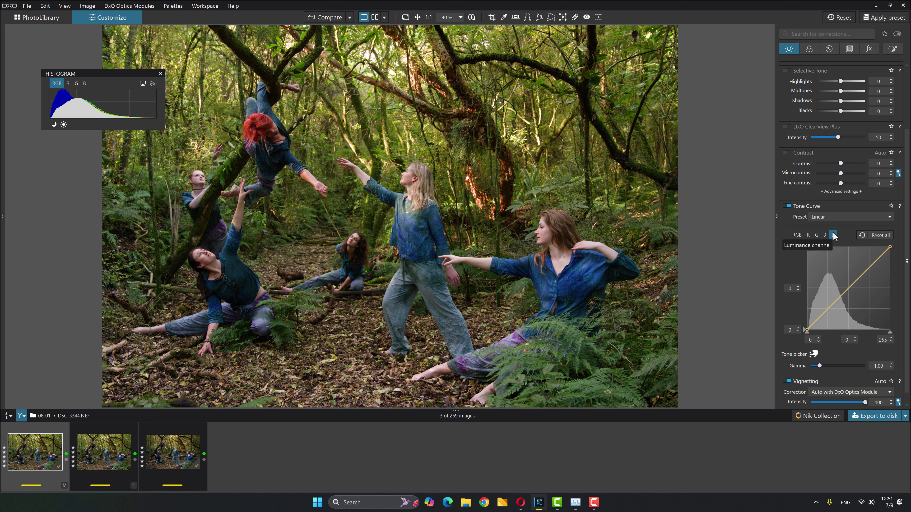
Step: Switch the Tone Curve to the RGB channel and apply the Medium Contrast (RGB) preset
left_click(794, 234)
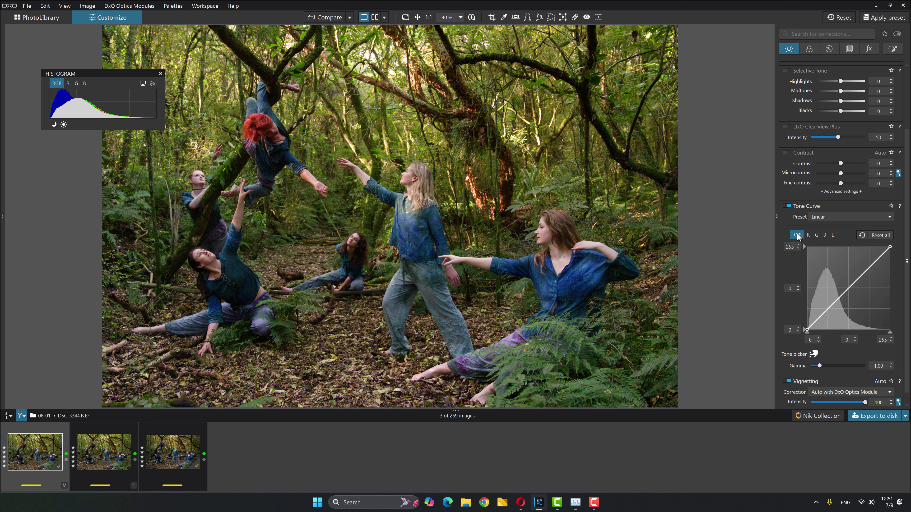
left_click(839, 217)
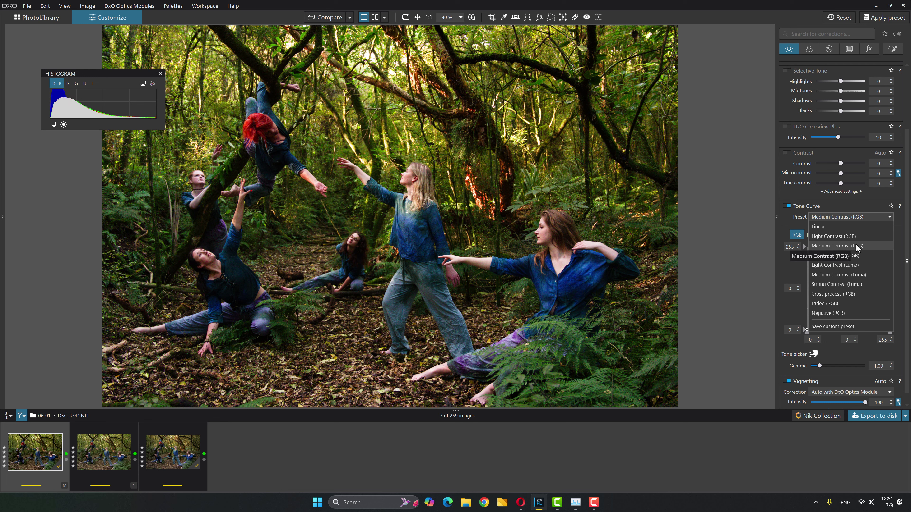
left_click(856, 246)
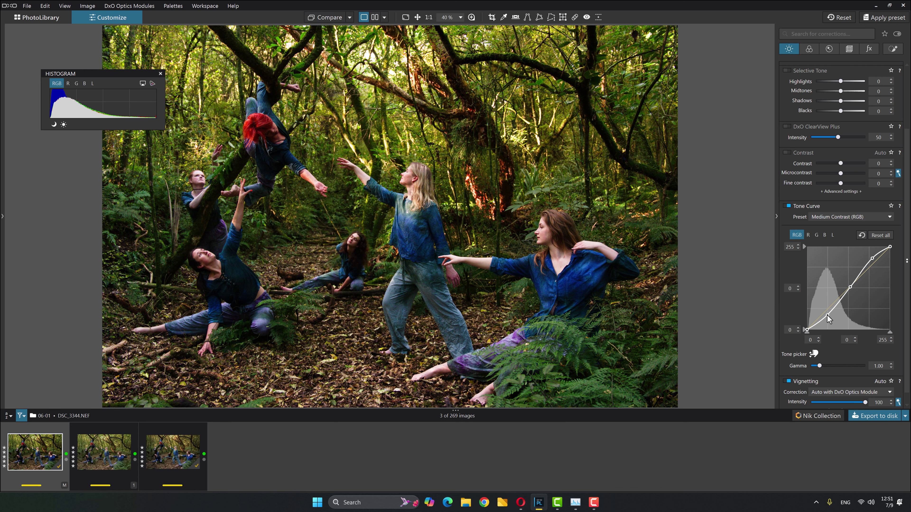
Step: Select the virtual copy in the filmstrip and apply the Medium Contrast (Luma) preset
left_click(101, 449)
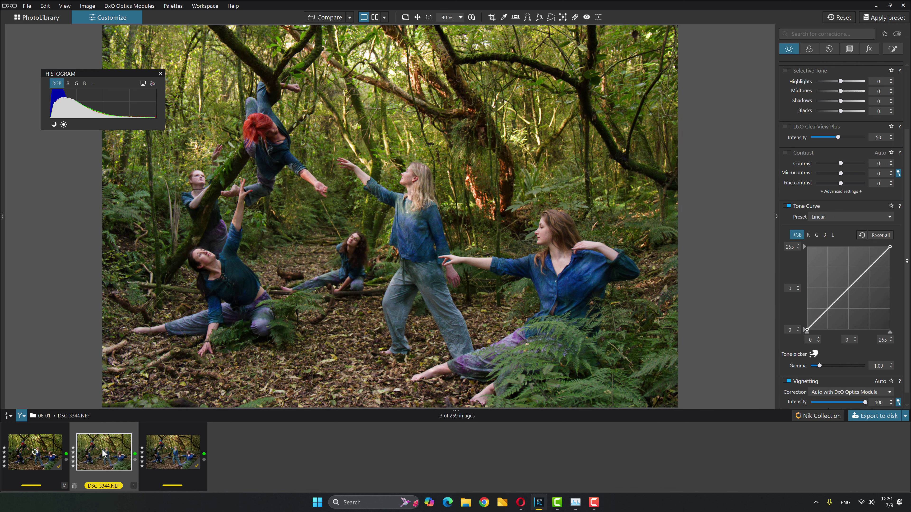
left_click(845, 217)
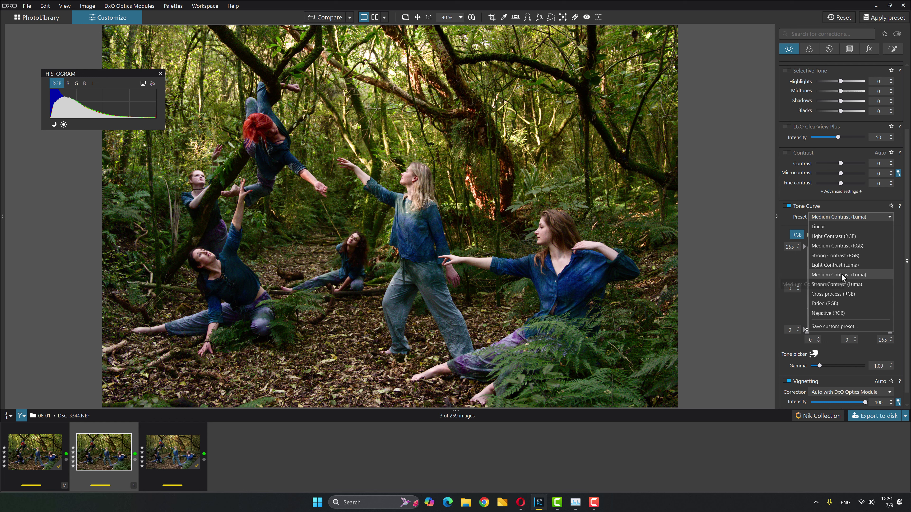
left_click(841, 275)
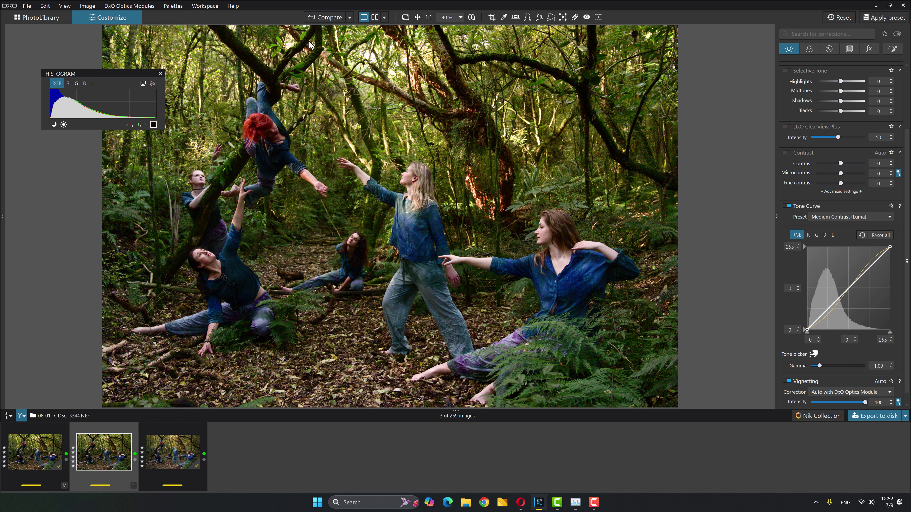
left_click(350, 17)
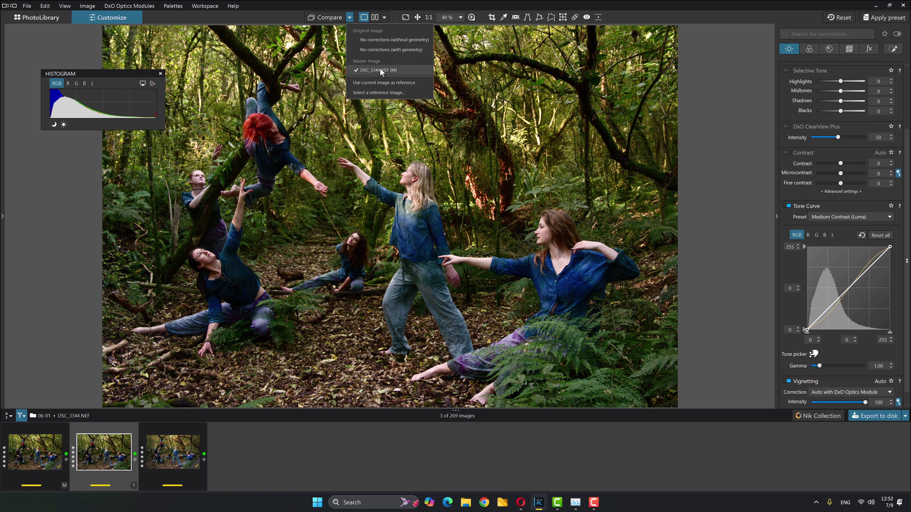
left_click(281, 17)
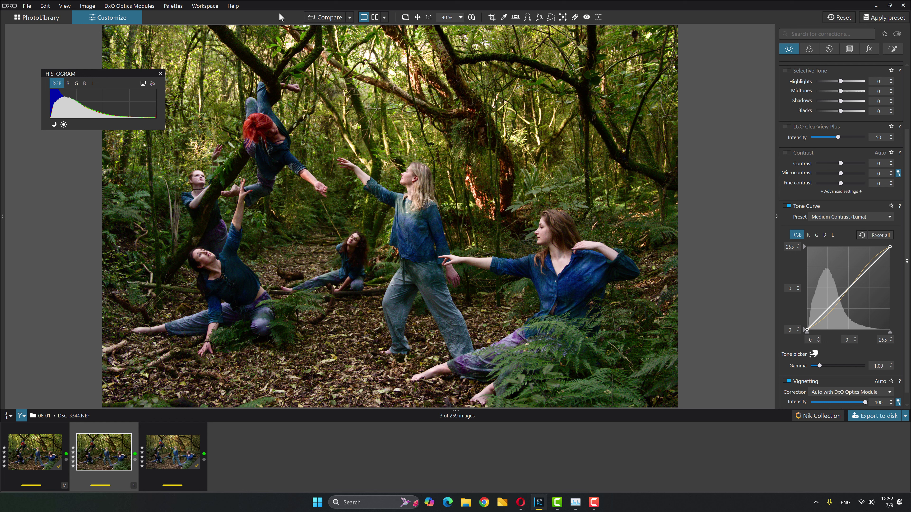
left_click(327, 19)
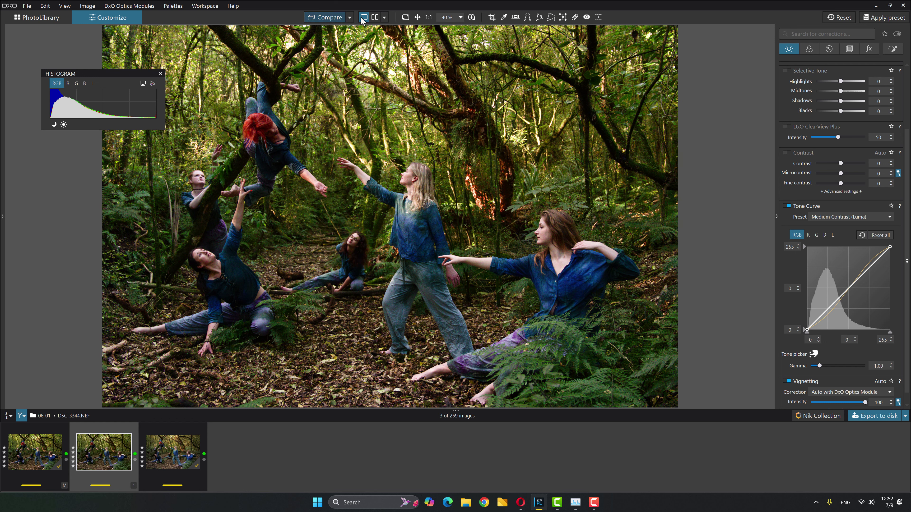
left_click(429, 17)
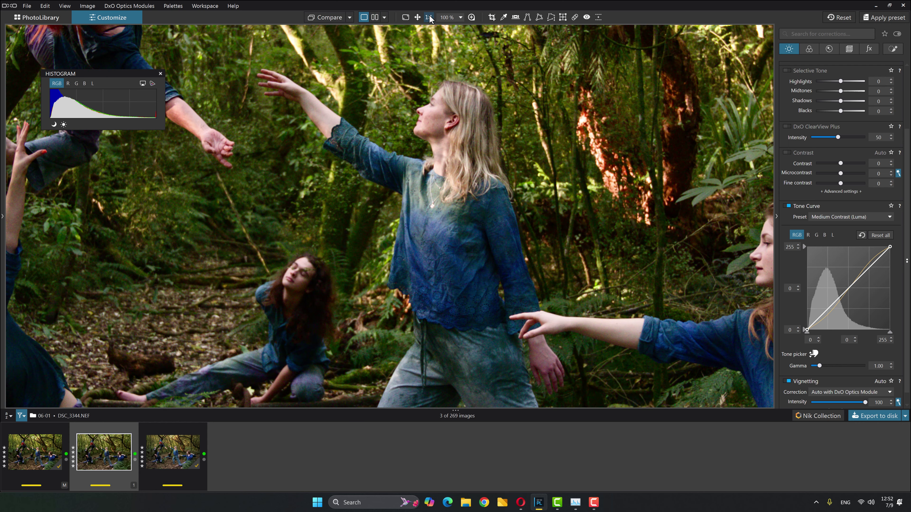
left_click_drag(451, 120, 443, 228)
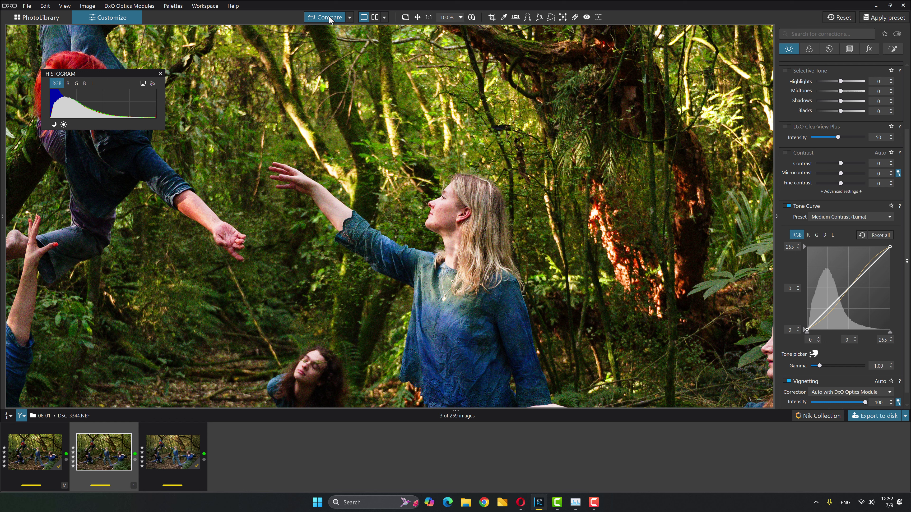
left_click(329, 18)
left_click(330, 18)
double_click(438, 217)
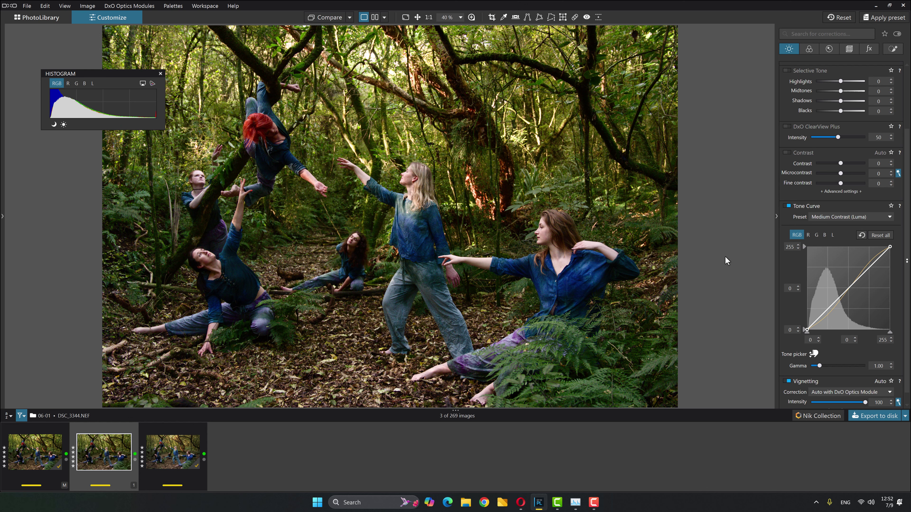